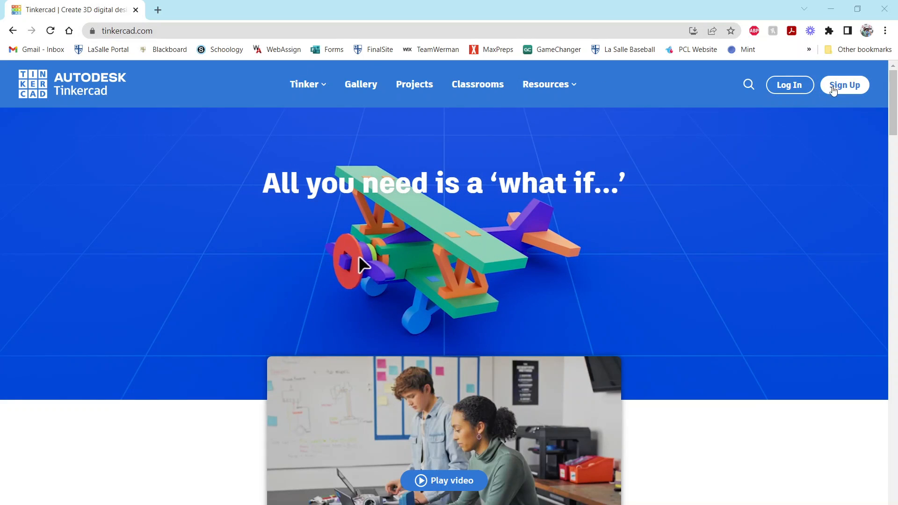
Step: Log in to Tinkercad with a personal account through Google sign-in
click(798, 87)
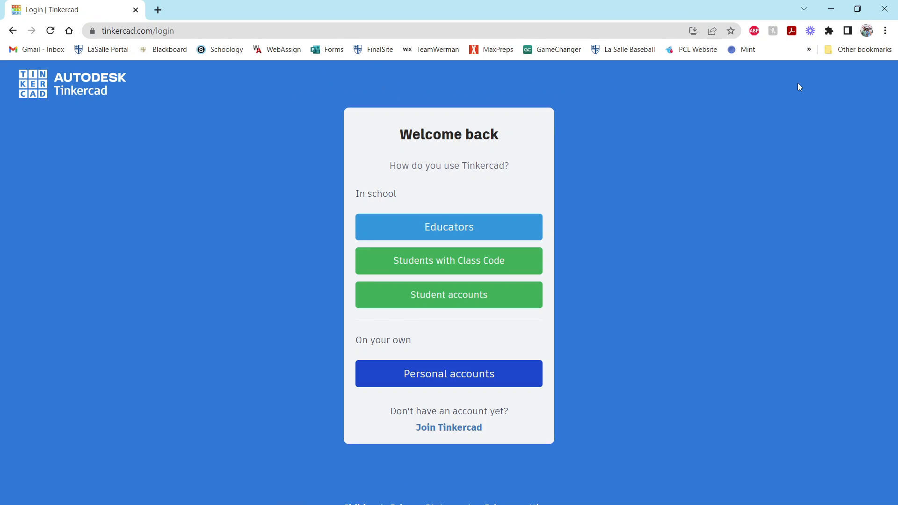
click(450, 377)
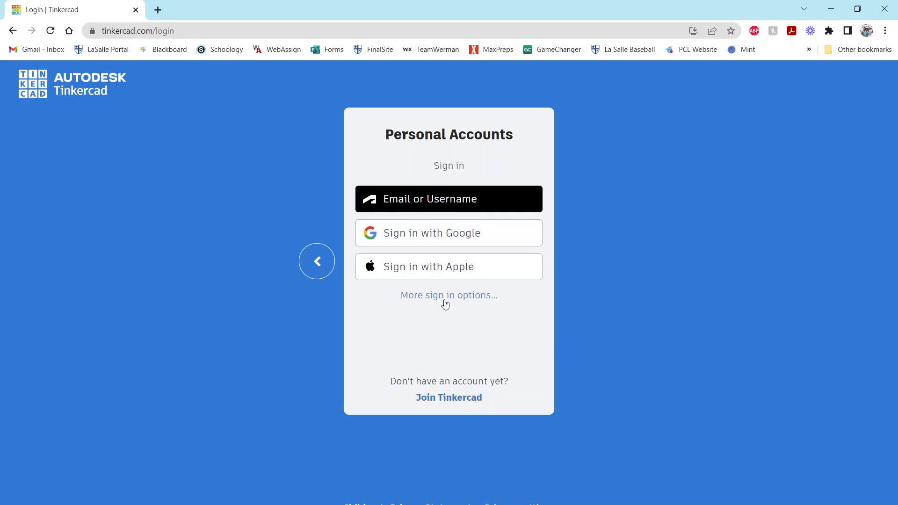
click(435, 236)
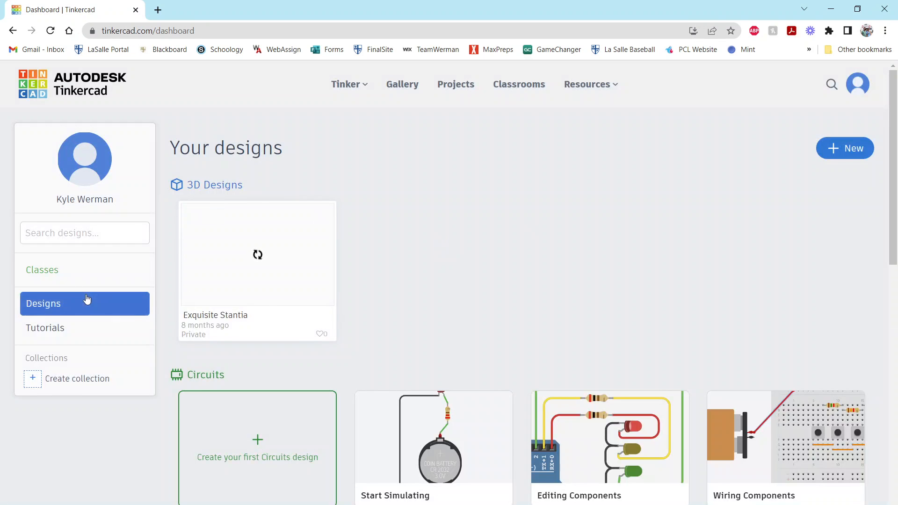
Step: Create the first Circuits design from the dashboard's Circuits section
scroll(336, 312, down, 1)
scroll(337, 313, down, 3)
scroll(338, 313, up, 3)
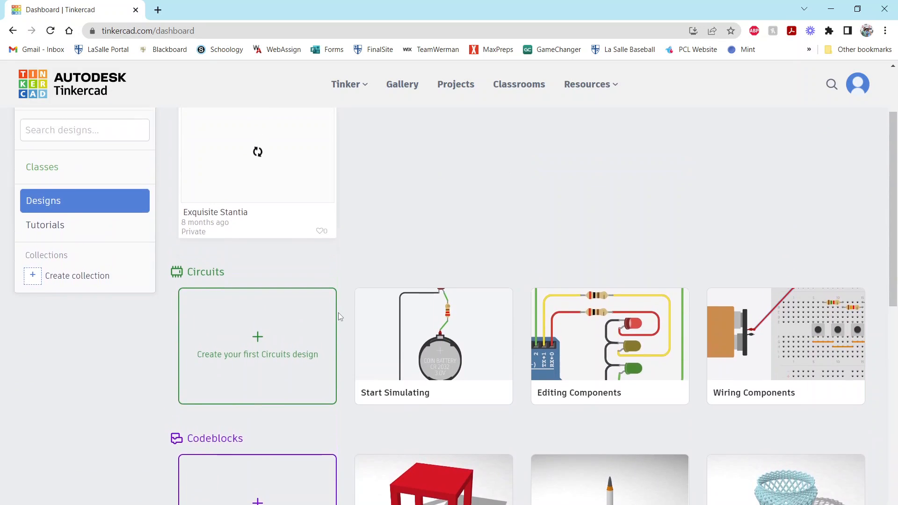
scroll(249, 341, down, 1)
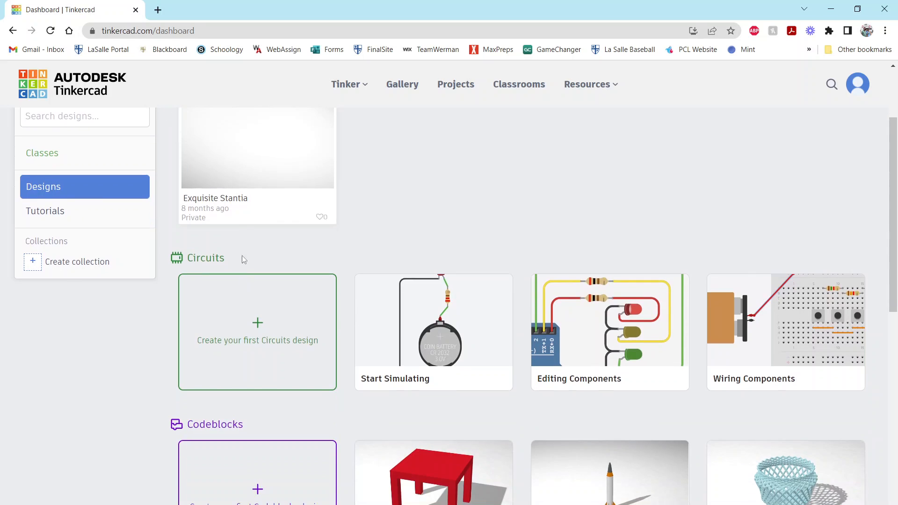
scroll(249, 205, up, 2)
scroll(360, 332, down, 2)
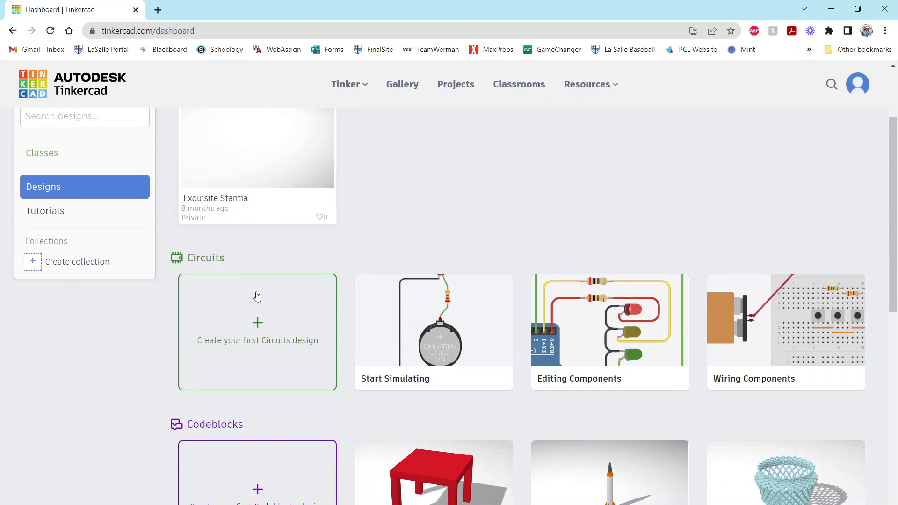
click(257, 331)
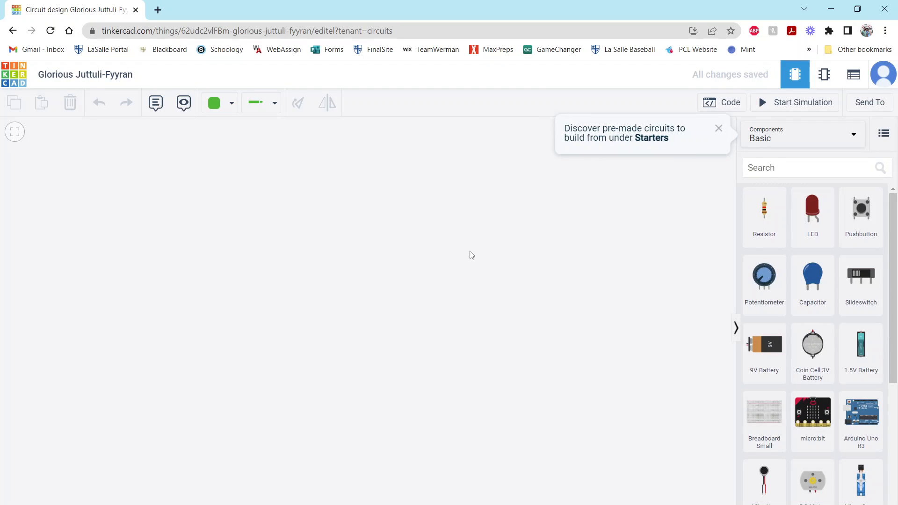
Step: Dismiss the starter circuits hint and place an Arduino Uno R3 on the empty workspace
click(719, 130)
scroll(841, 337, down, 1)
drag(308, 335, 332, 347)
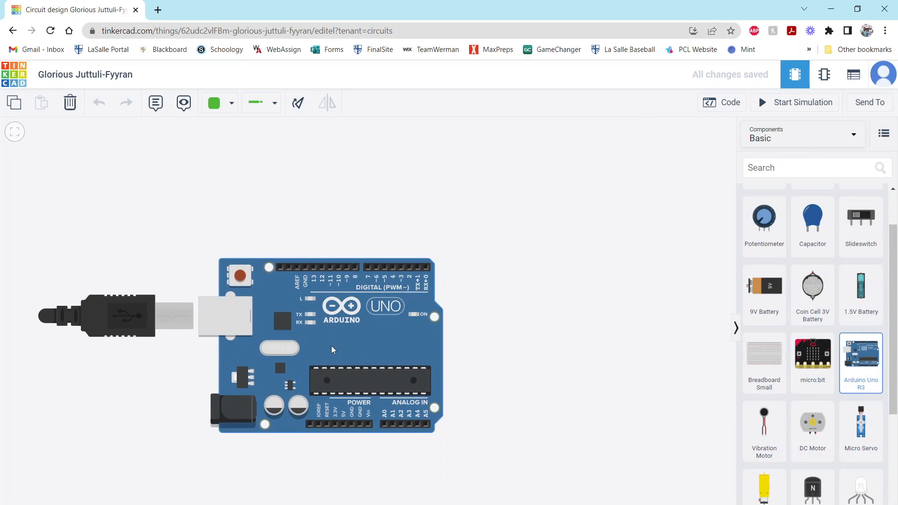
scroll(565, 348, down, 1)
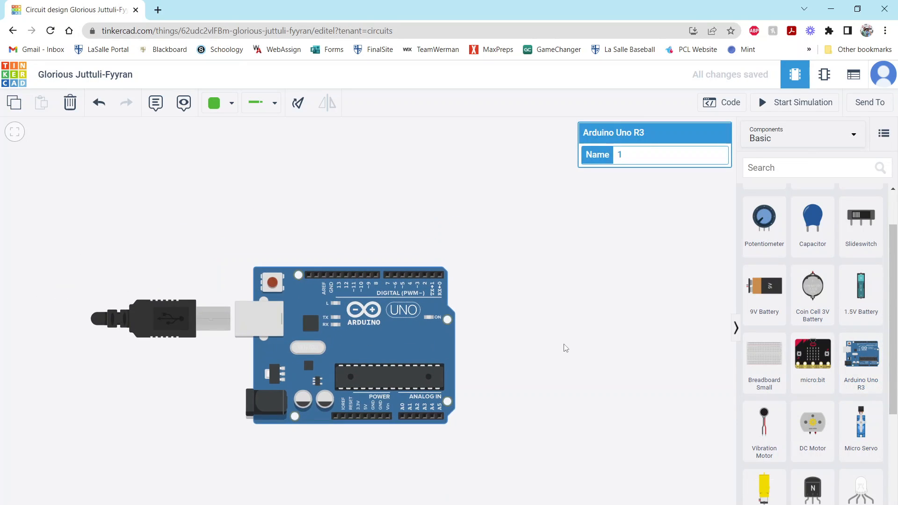
click(510, 283)
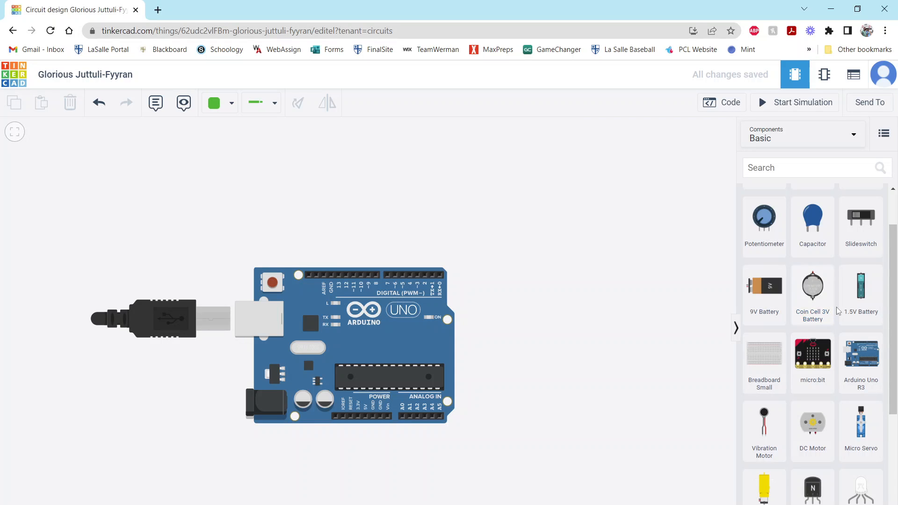
Step: Look through the Basic components and place a red LED above the Arduino
scroll(838, 311, down, 4)
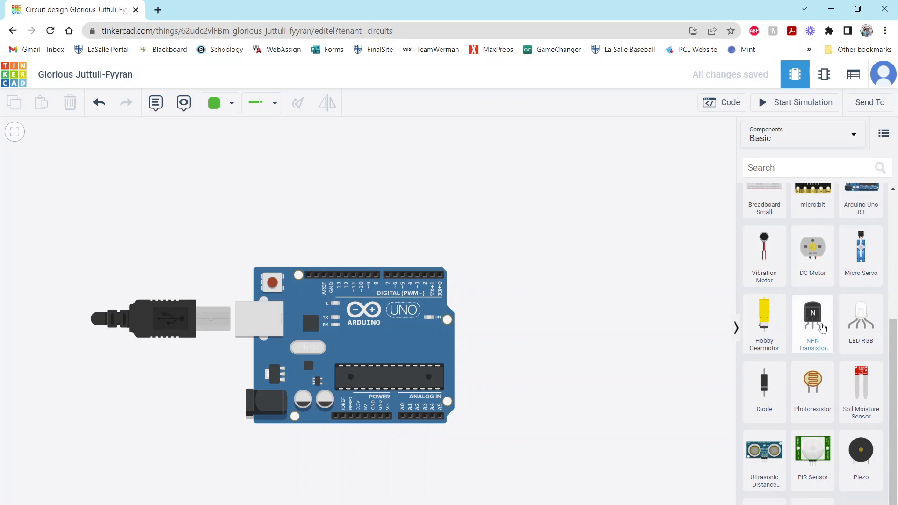
scroll(815, 327, down, 1)
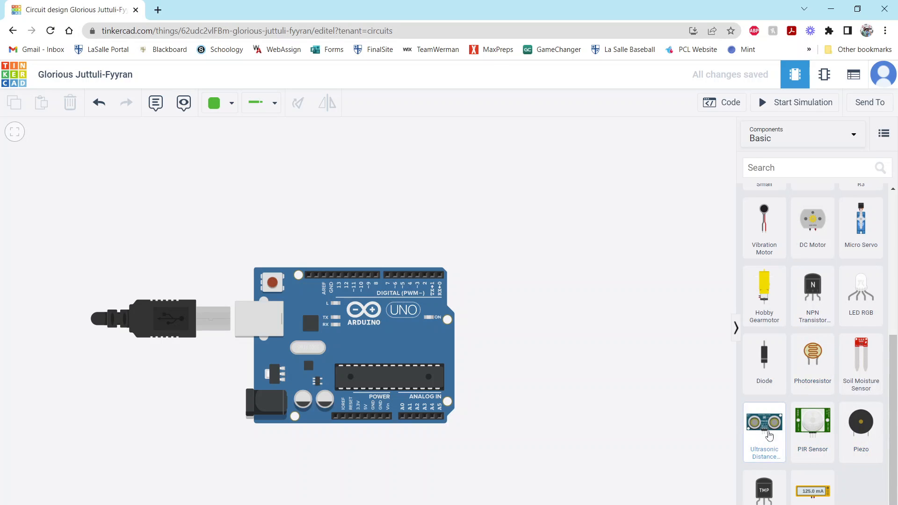
scroll(800, 420, up, 5)
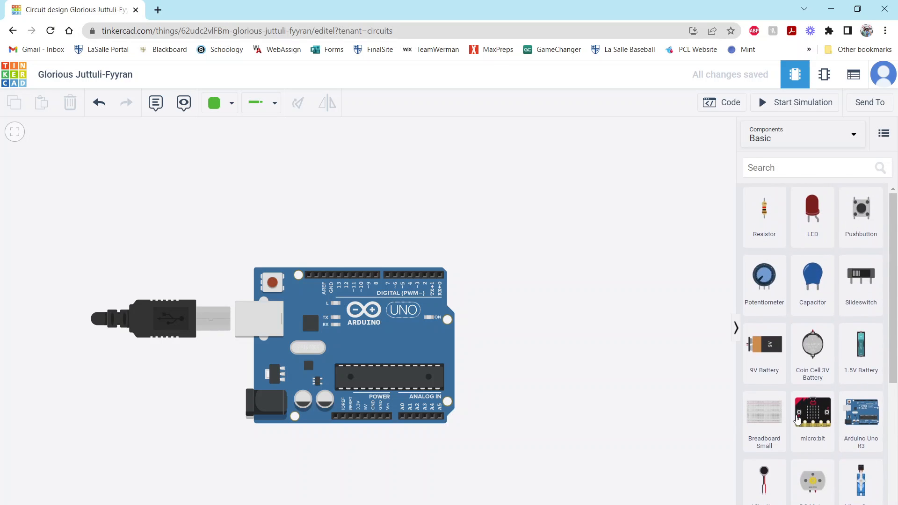
drag(813, 225, 351, 180)
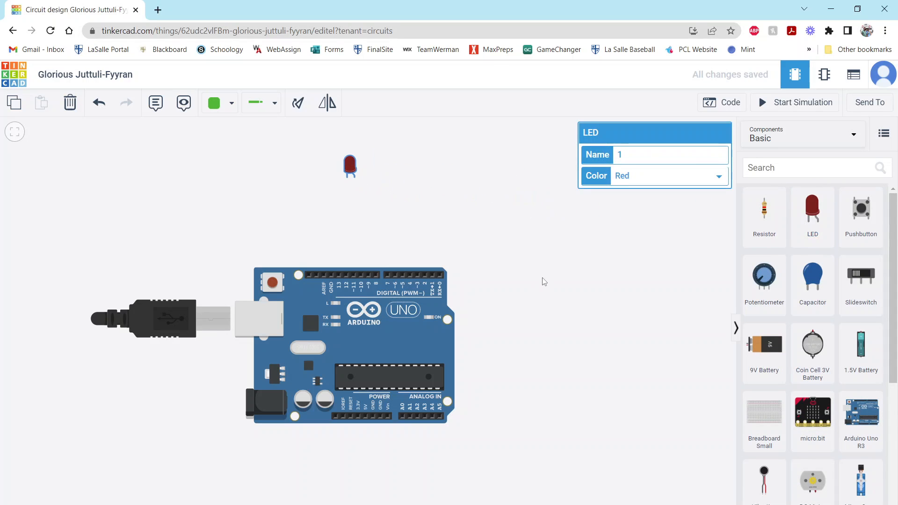
click(579, 273)
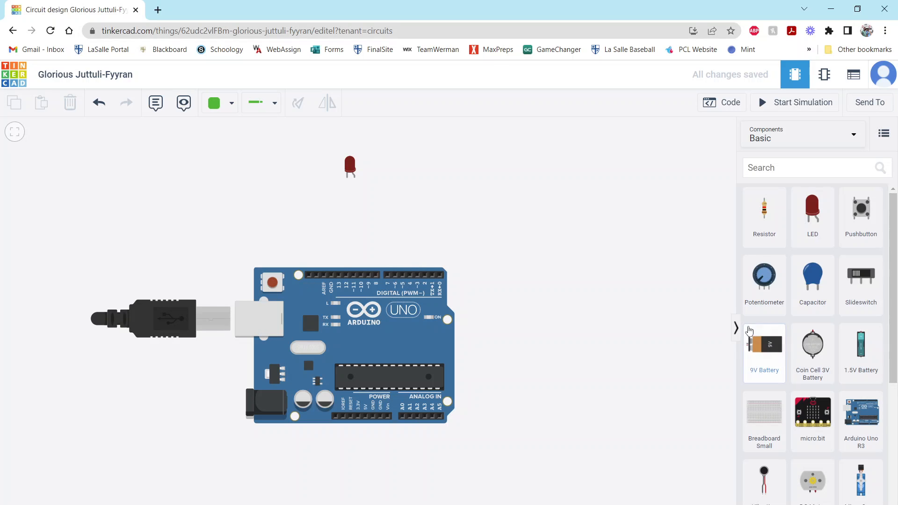
Step: Add a small breadboard and arrange it beside the Arduino, leaving space below both for wires
drag(762, 427, 598, 232)
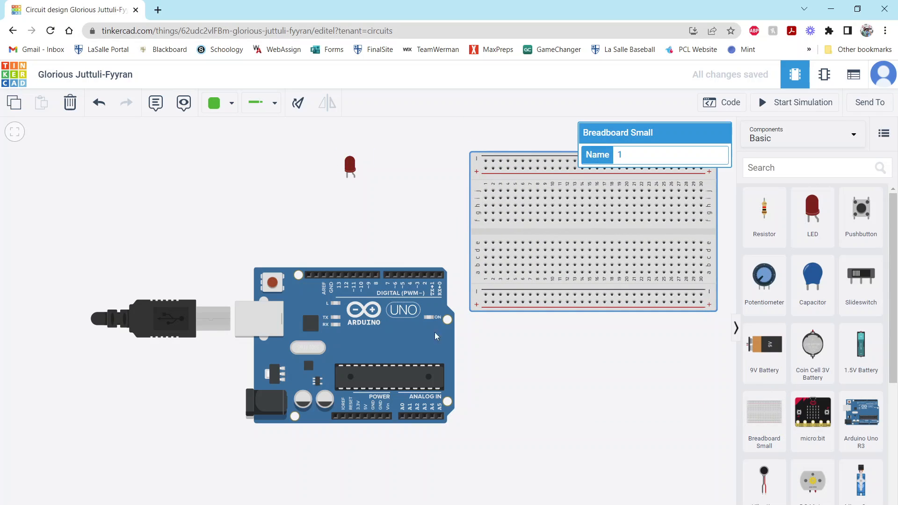
drag(347, 317, 312, 263)
drag(539, 292, 537, 345)
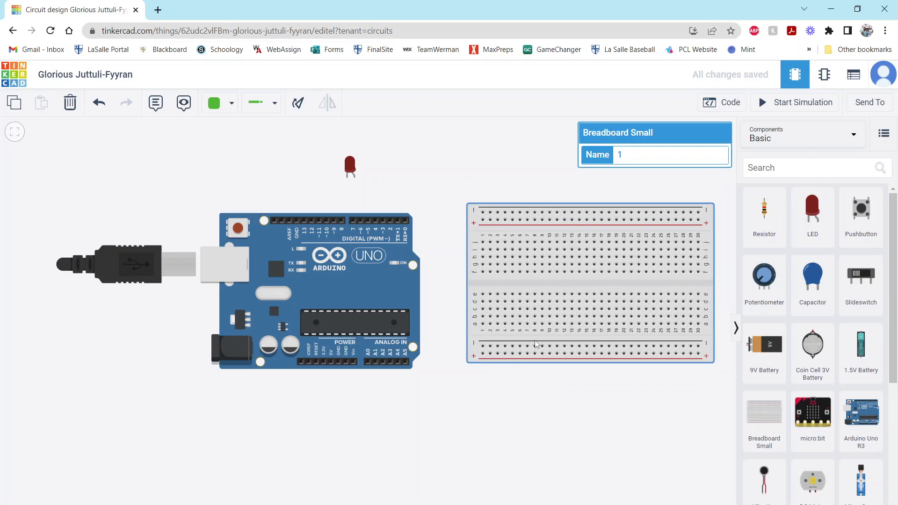
Step: Wire the Arduino's 5V pin to the breadboard's lower positive rail, routing it below the board with two right-angle bends
click(330, 363)
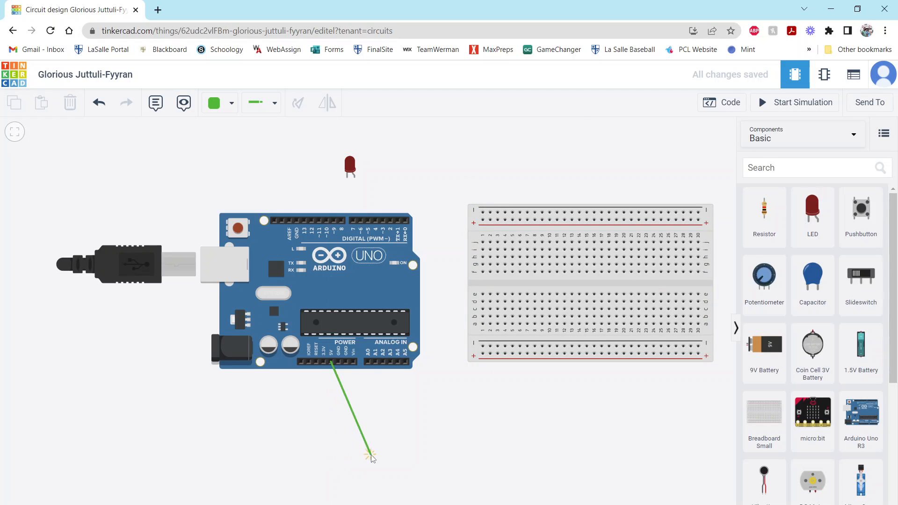
click(332, 460)
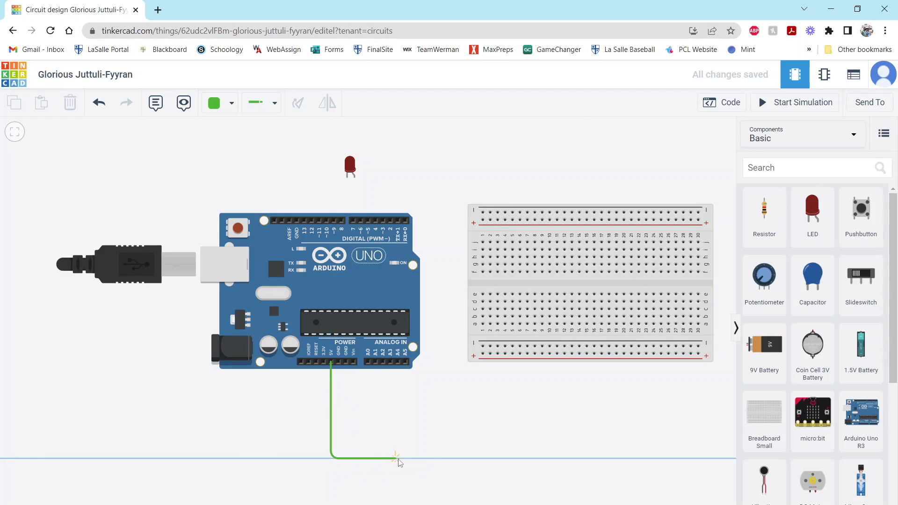
click(488, 458)
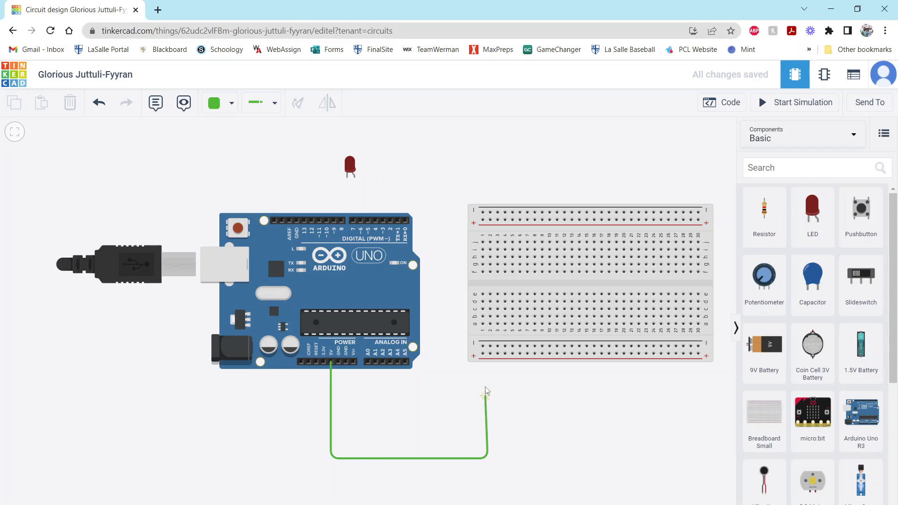
click(490, 354)
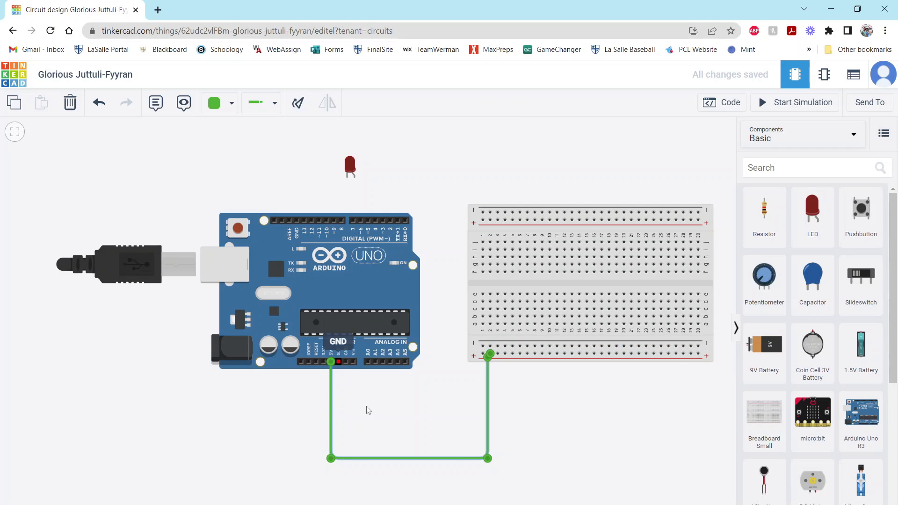
Step: Plug the LED into row e, columns 5 and 6, and wire column 6 to the lower positive rail
drag(351, 179, 520, 293)
click(520, 293)
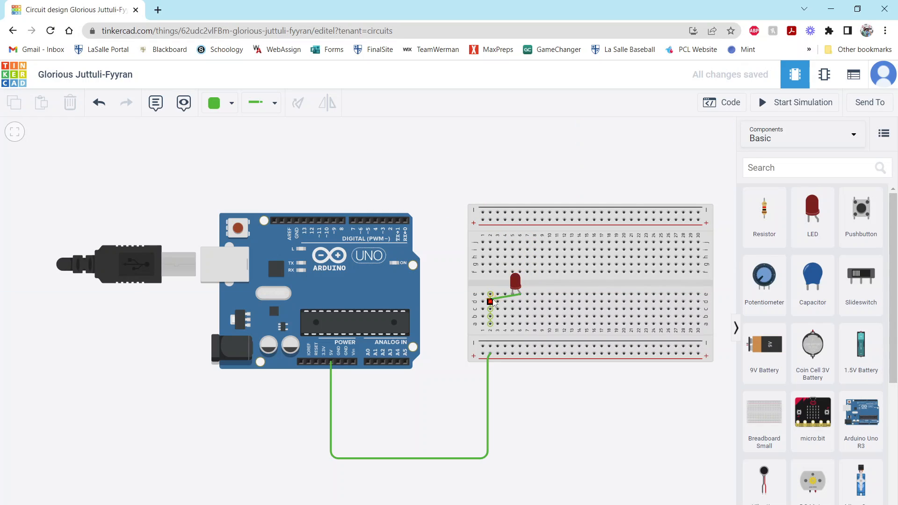
click(520, 294)
click(521, 356)
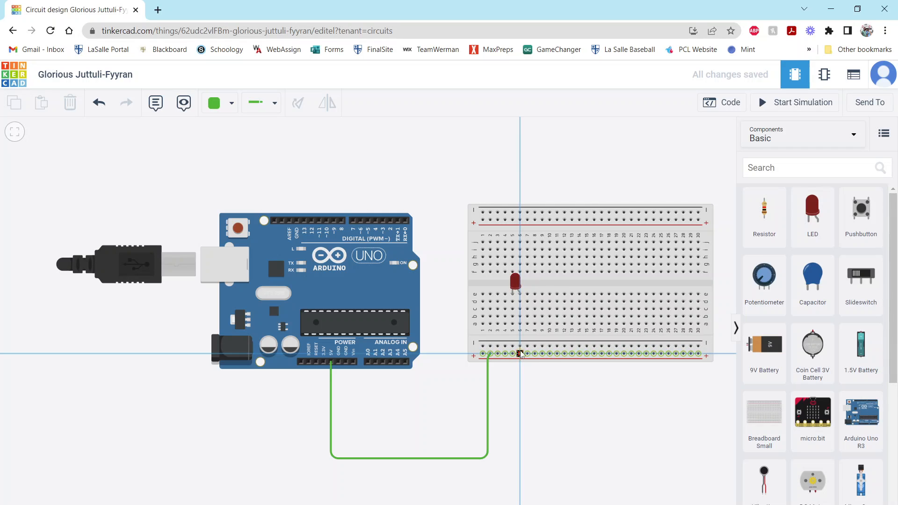
click(519, 310)
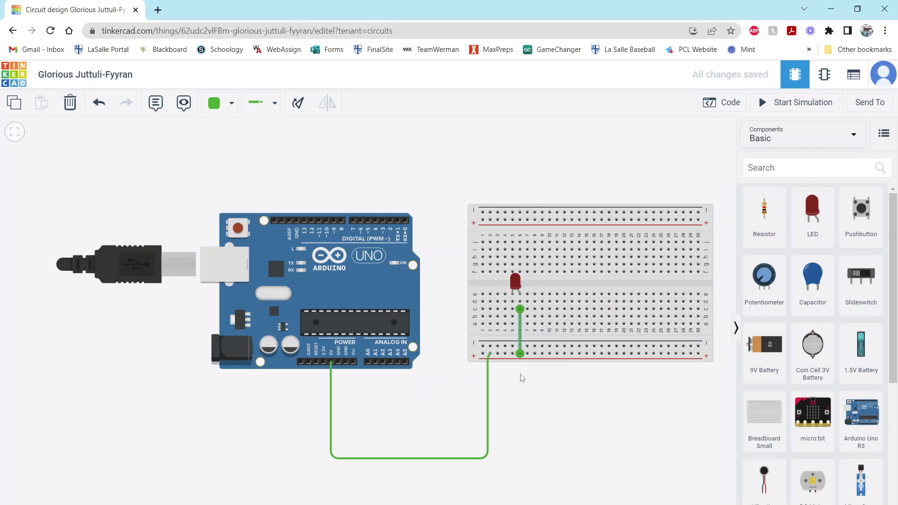
Step: Connect the LED's column 5 leg to the lower negative rail through a jumper to column 4 and a vertical resistor
click(512, 302)
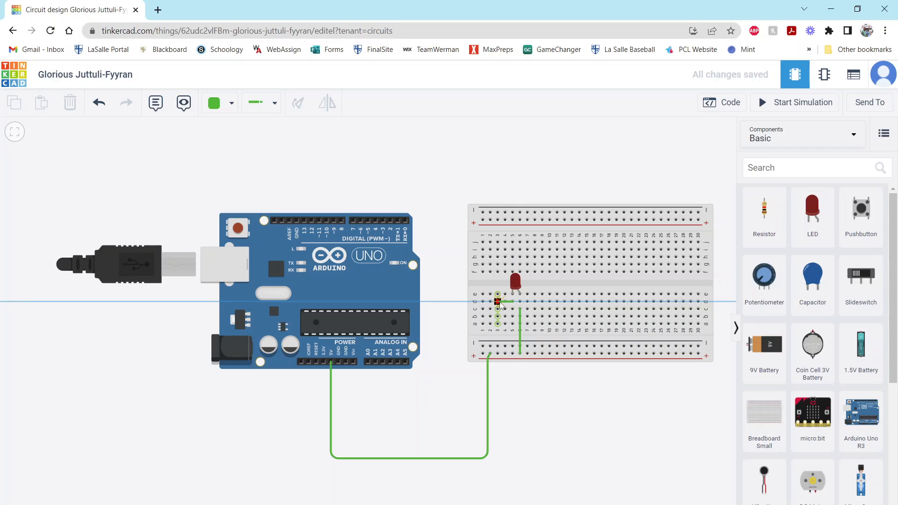
click(505, 302)
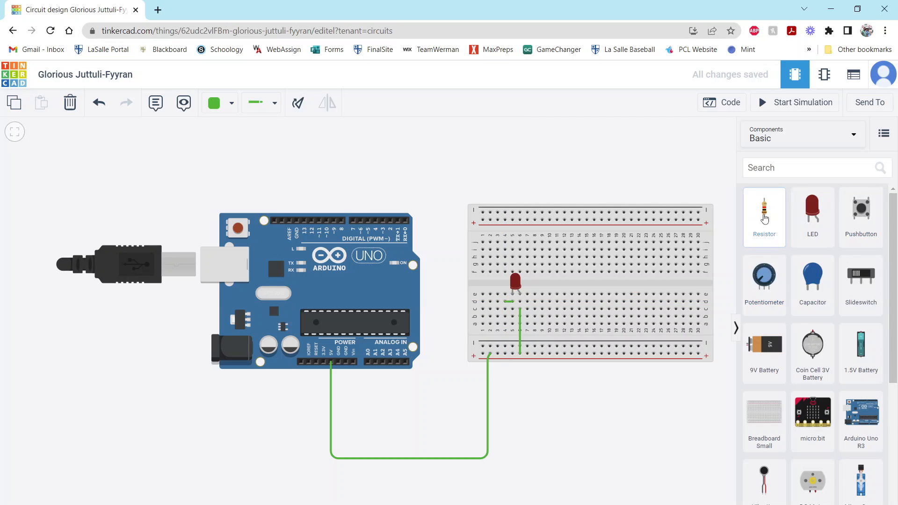
drag(768, 219, 508, 327)
click(507, 327)
click(505, 339)
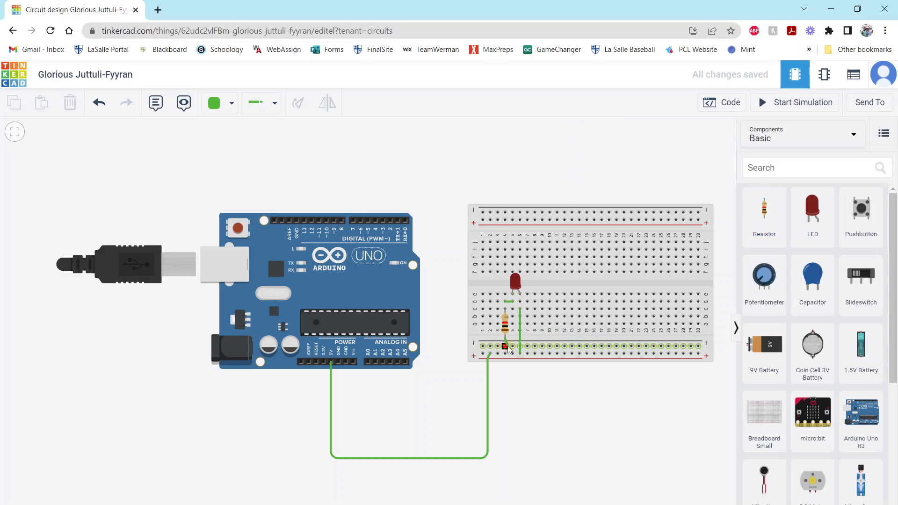
click(505, 347)
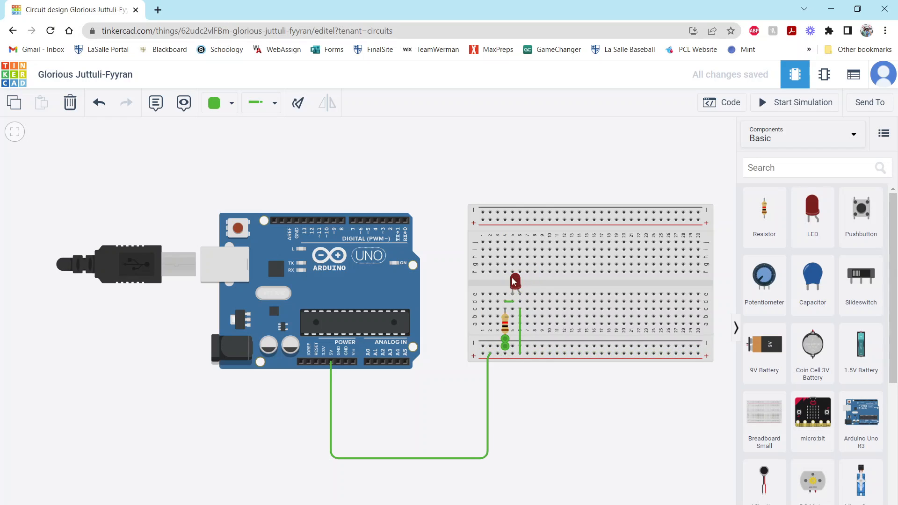
Step: Edit the resistance and unit of the resistor in column 4
click(505, 323)
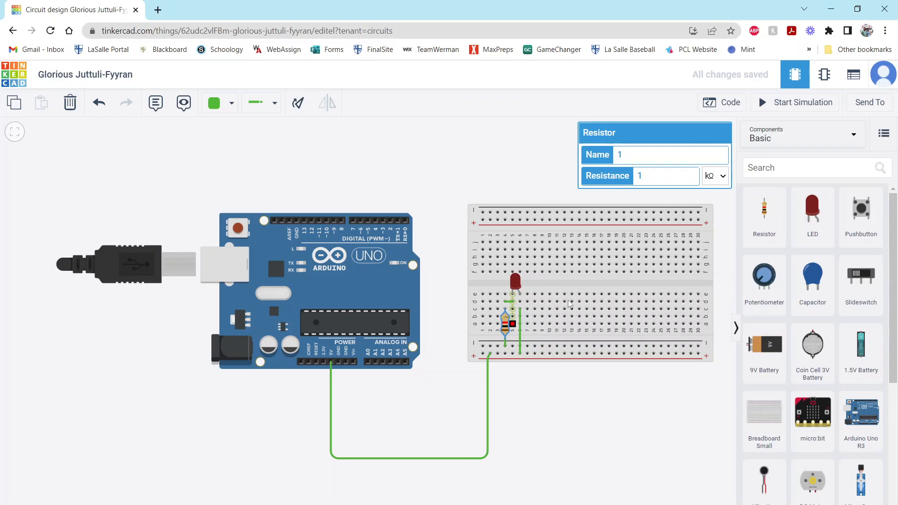
drag(657, 174, 629, 180)
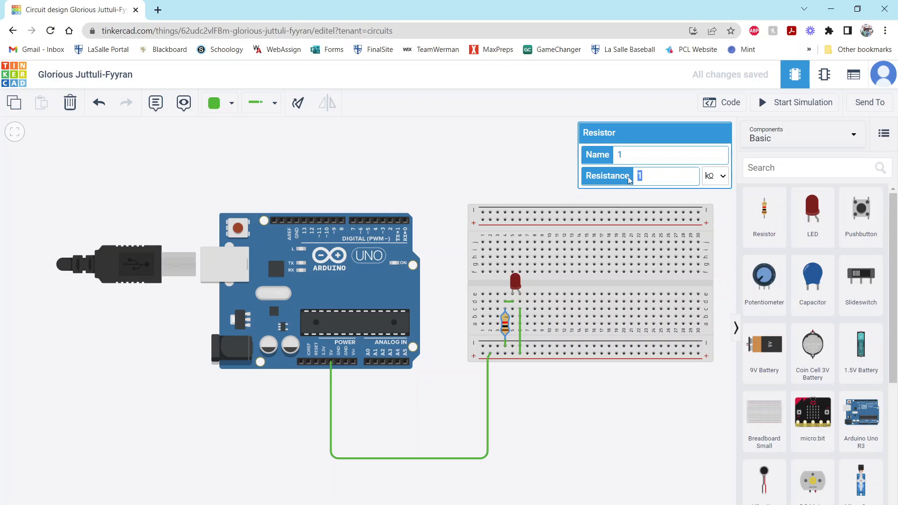
click(714, 177)
click(714, 238)
drag(667, 178, 627, 179)
click(531, 179)
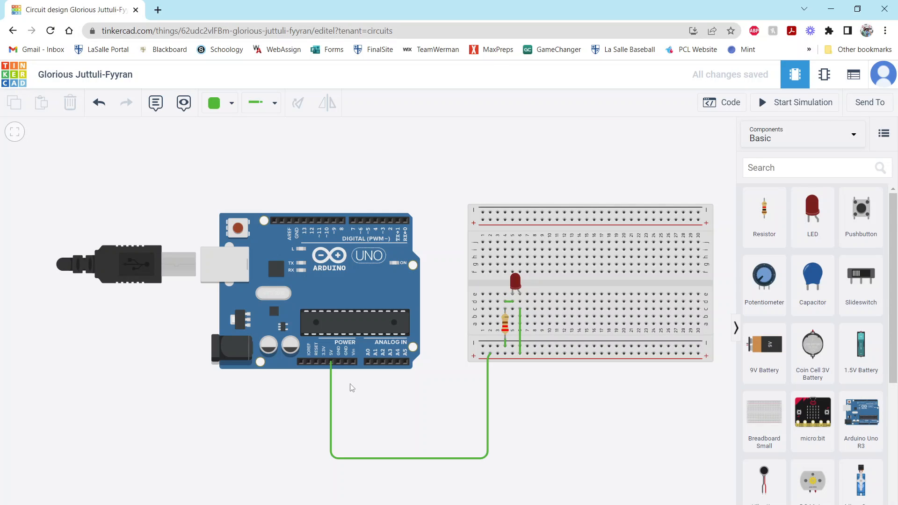
Step: Wire the Arduino's GND pin next to 5V to the breadboard's lower negative rail and start the simulation
click(338, 362)
click(338, 424)
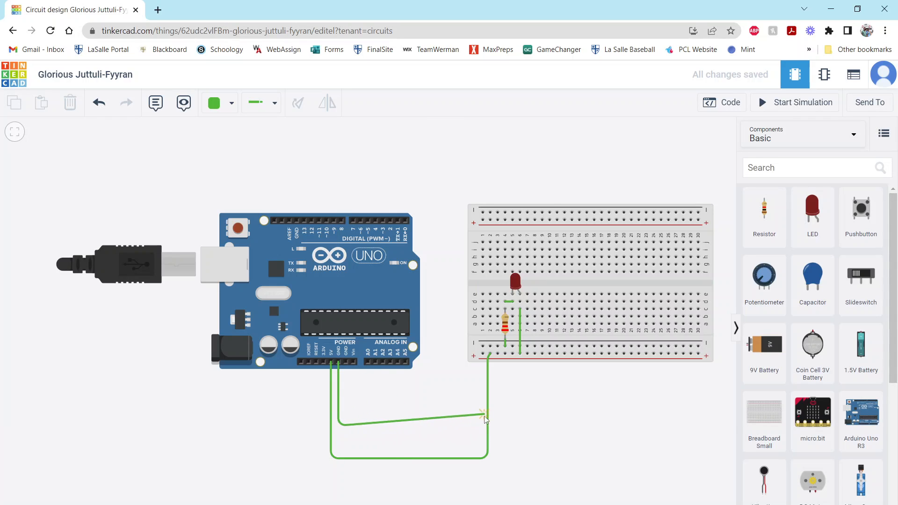
click(477, 427)
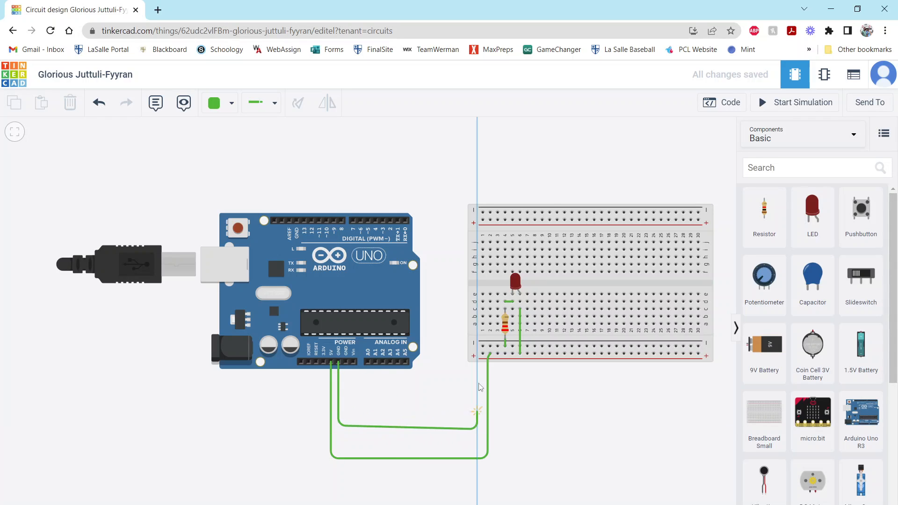
click(482, 348)
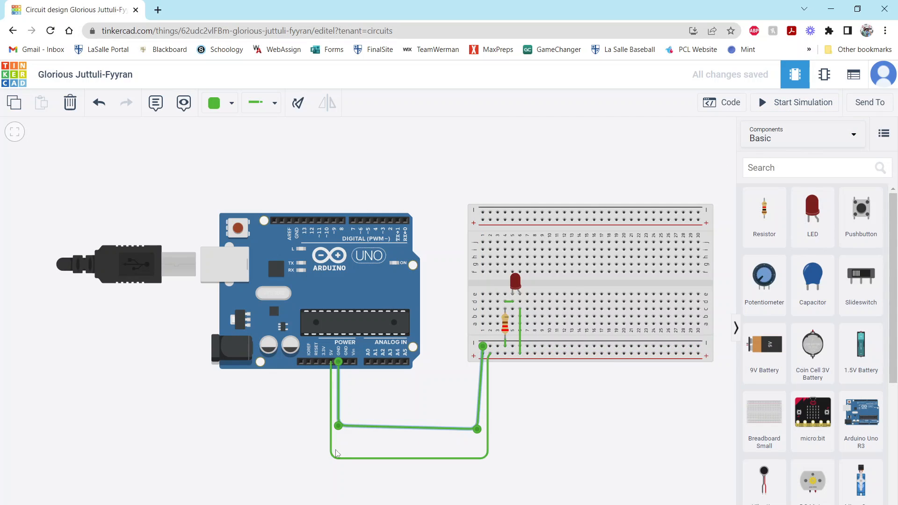
click(802, 103)
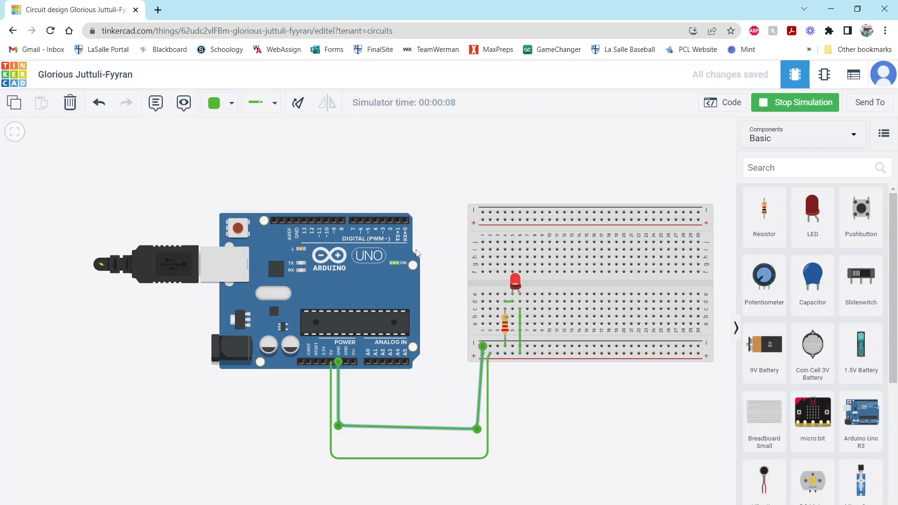
Step: Look through the Arduino's output code blocks and the circuit's component list
click(725, 104)
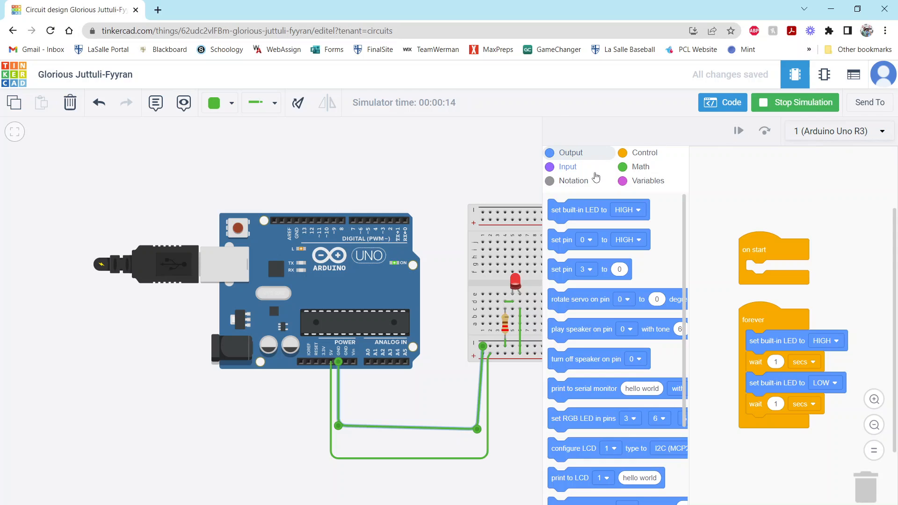
scroll(617, 244, down, 3)
scroll(621, 248, up, 3)
click(714, 104)
click(714, 103)
scroll(633, 472, down, 3)
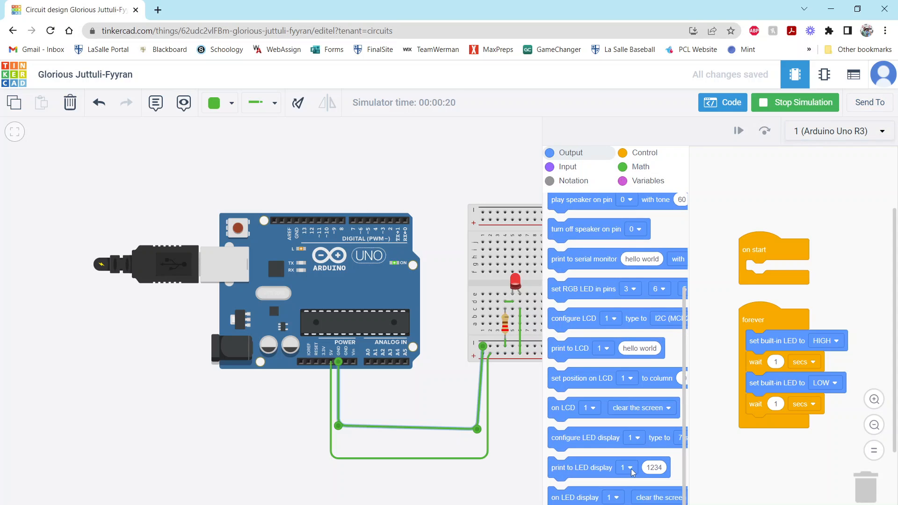
scroll(627, 387, up, 3)
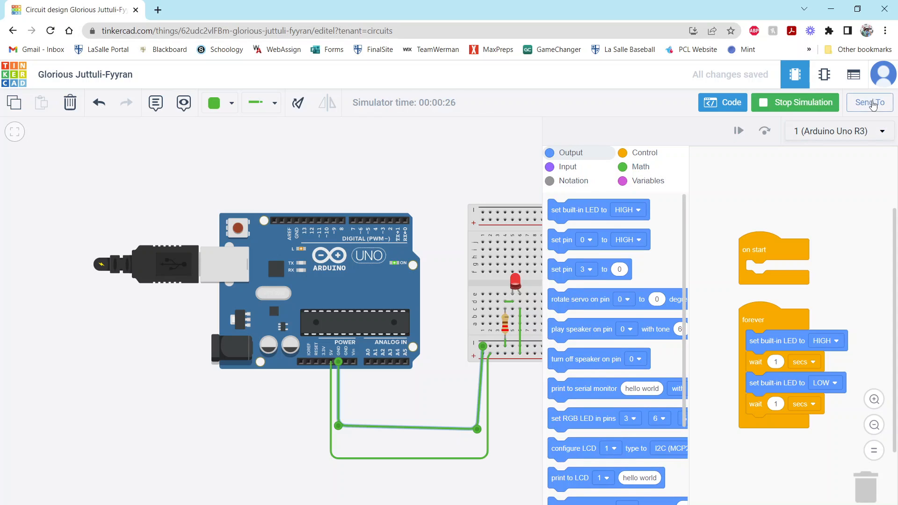
click(854, 74)
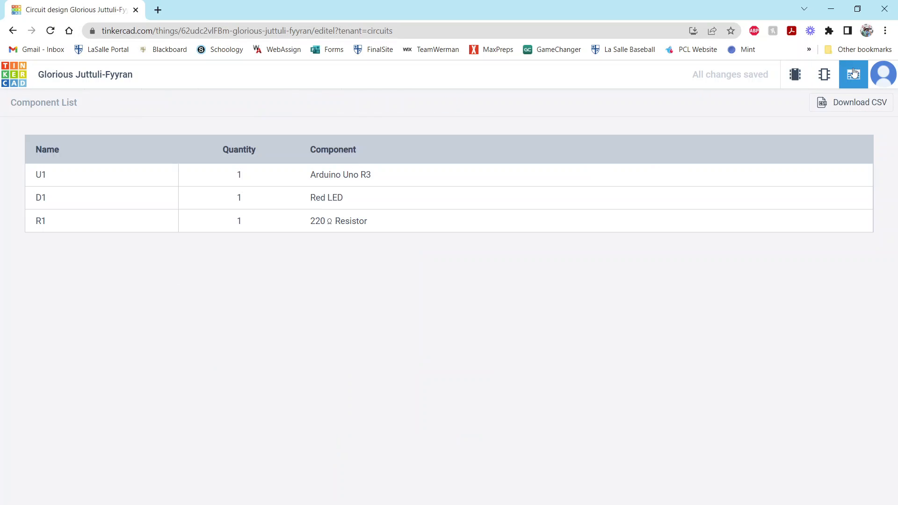
click(792, 76)
Step: Switch the Arduino's code editor from Blocks to Text mode and accept discarding the blocks
click(720, 103)
click(723, 102)
click(675, 135)
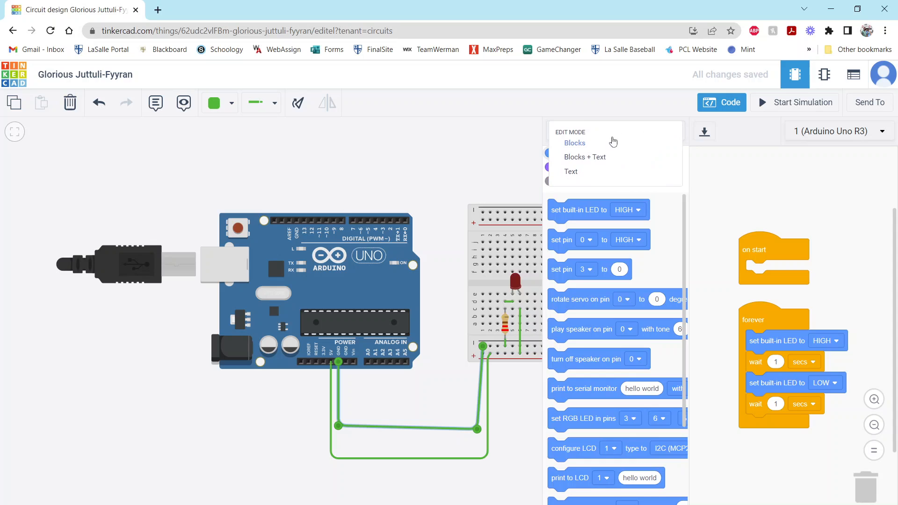
click(582, 174)
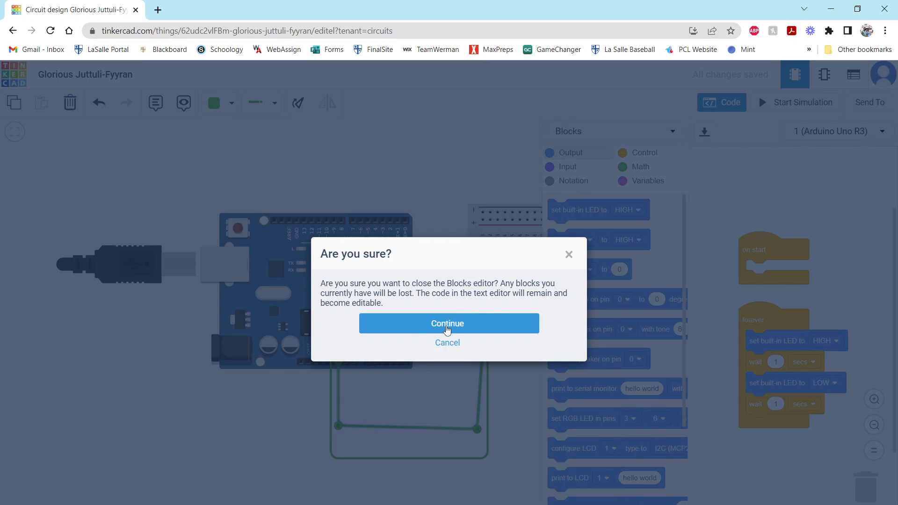
click(447, 324)
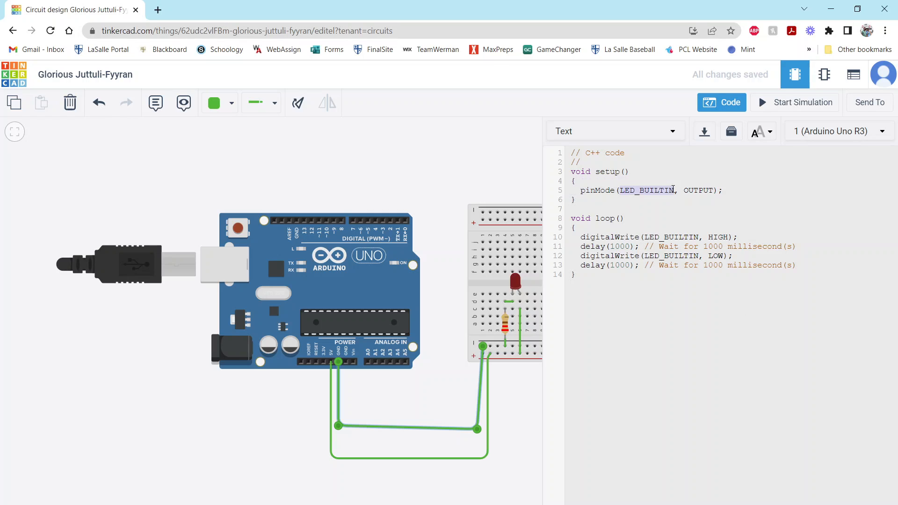
Step: Replace LED_BUILTIN with 9 in the pinMode call and both digitalWrite calls, and close the code editor
drag(674, 190, 630, 189)
text(9)
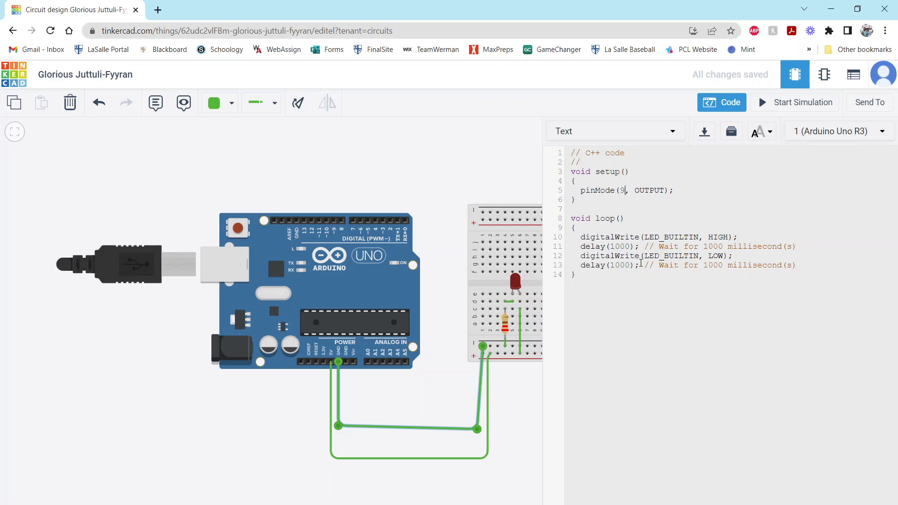
drag(646, 237, 697, 237)
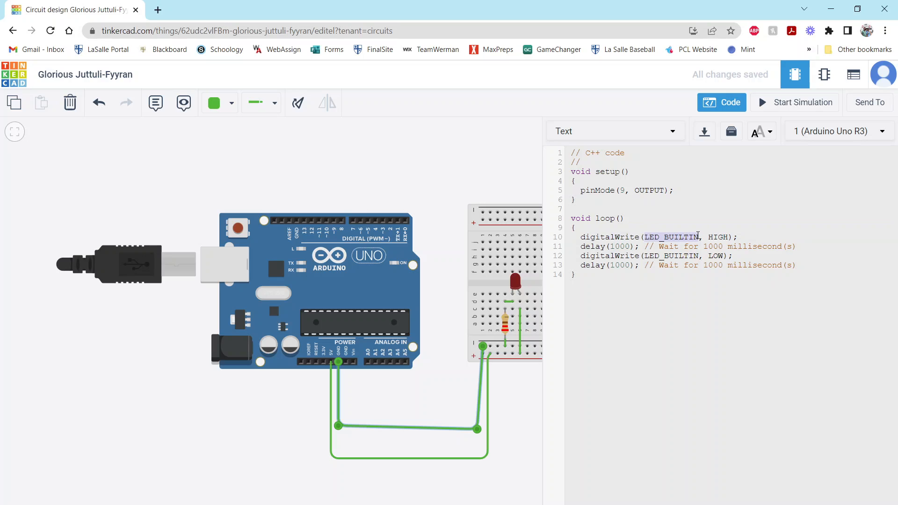
text(9)
drag(644, 255, 699, 255)
text(9)
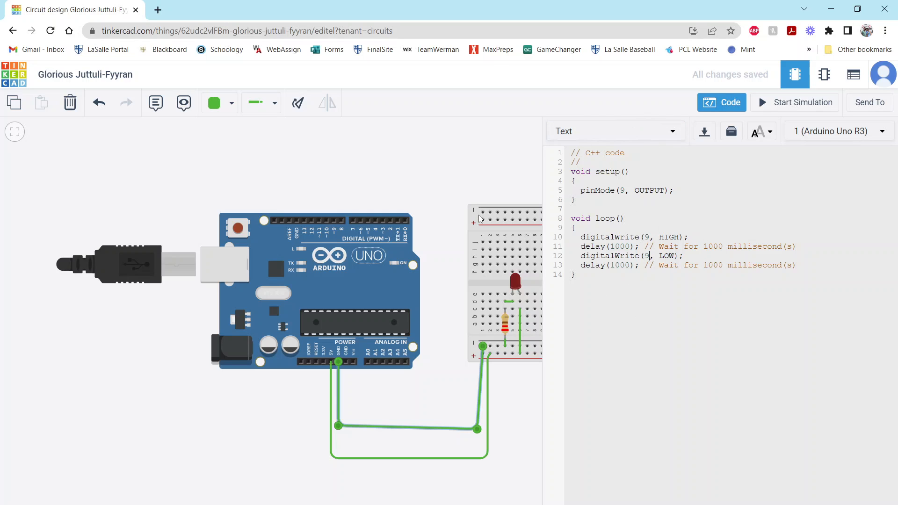
click(722, 102)
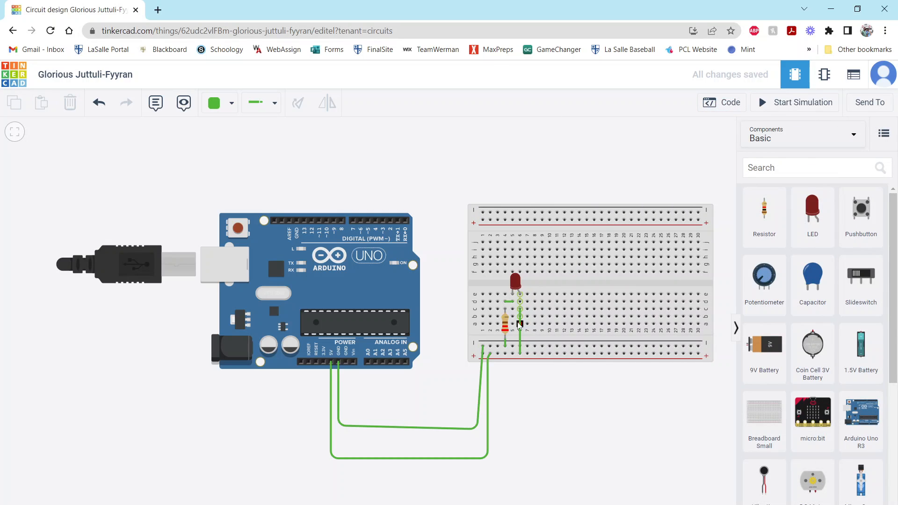
Step: Delete the wire linking the LED's column 6 to the breadboard's lower positive rail
click(520, 354)
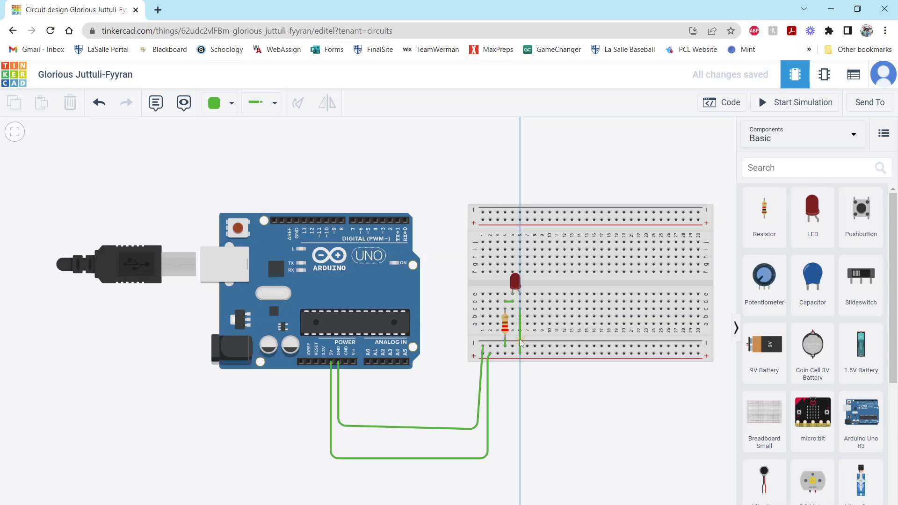
key(Escape)
click(520, 327)
key(Delete)
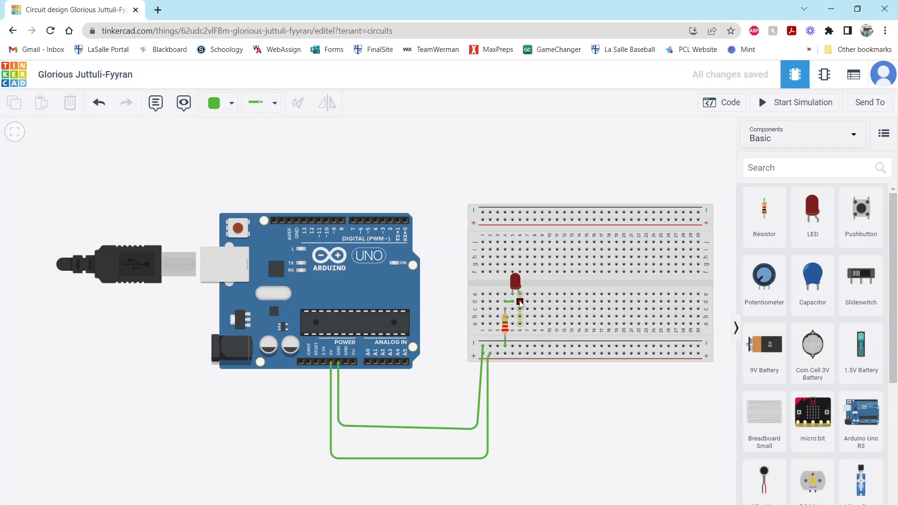
Step: Wire the Arduino's digital pin 9 to row a, column 6 of the breadboard, with a bend above the board
click(335, 213)
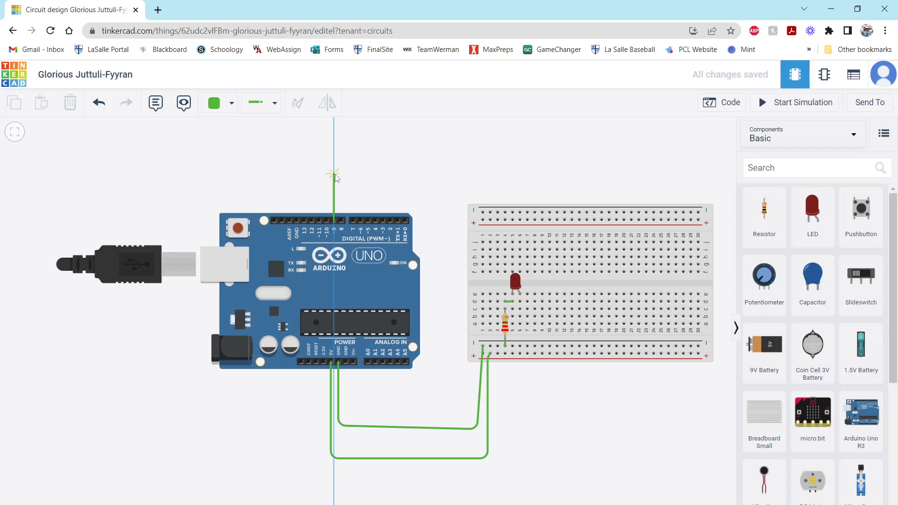
click(338, 171)
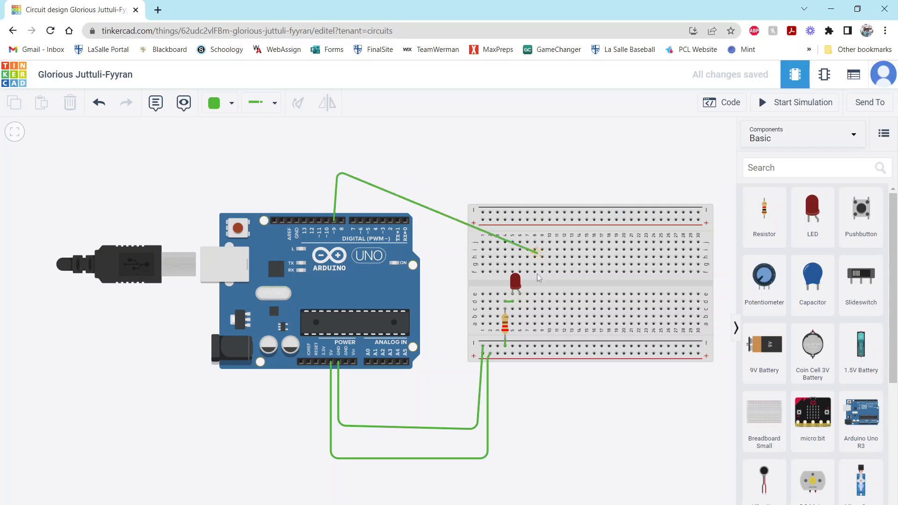
click(520, 324)
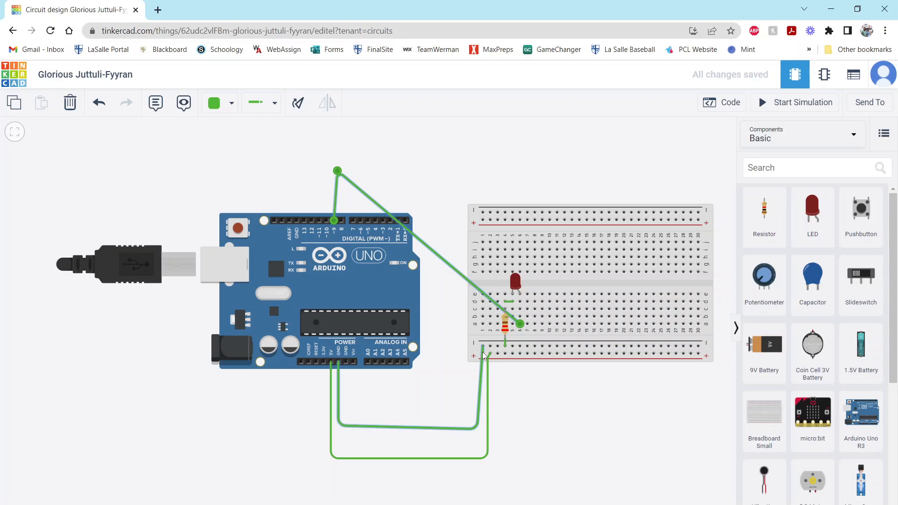
click(368, 160)
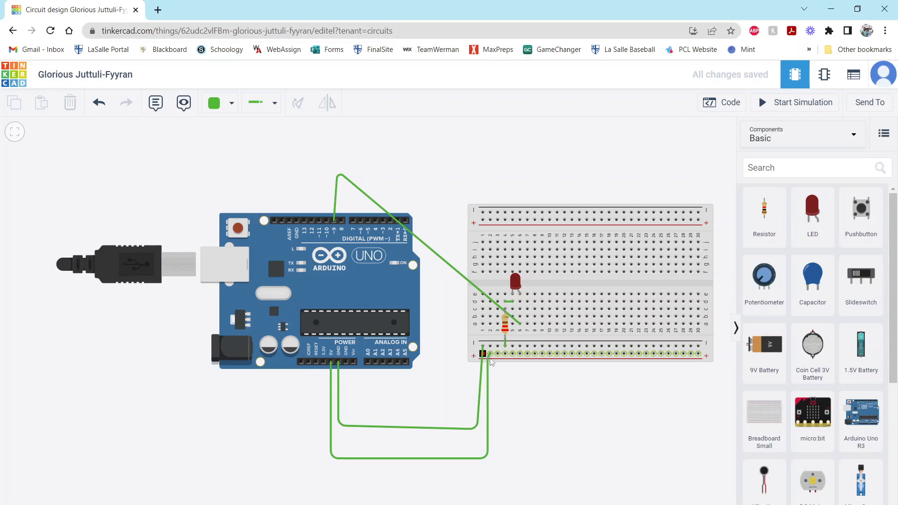
Step: Delete the wire from the Arduino's 5V pin to the lower positive rail and start the simulation
click(459, 460)
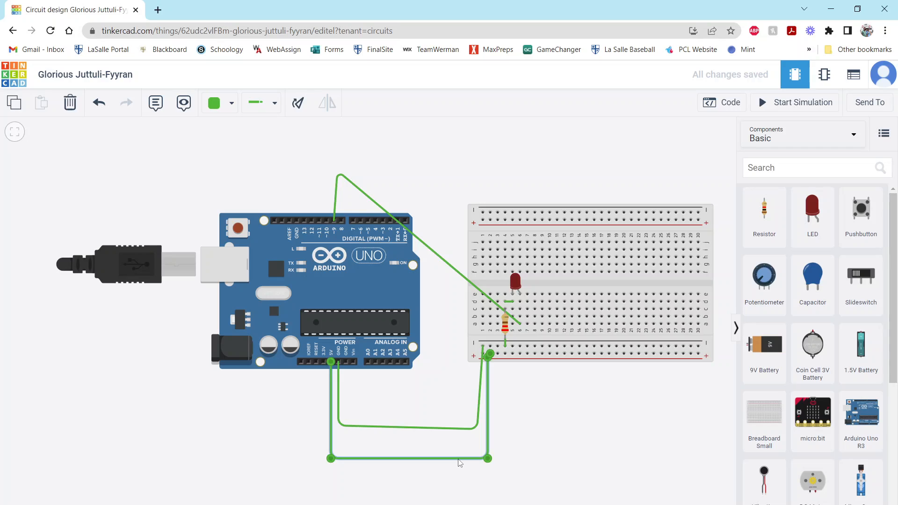
key(Delete)
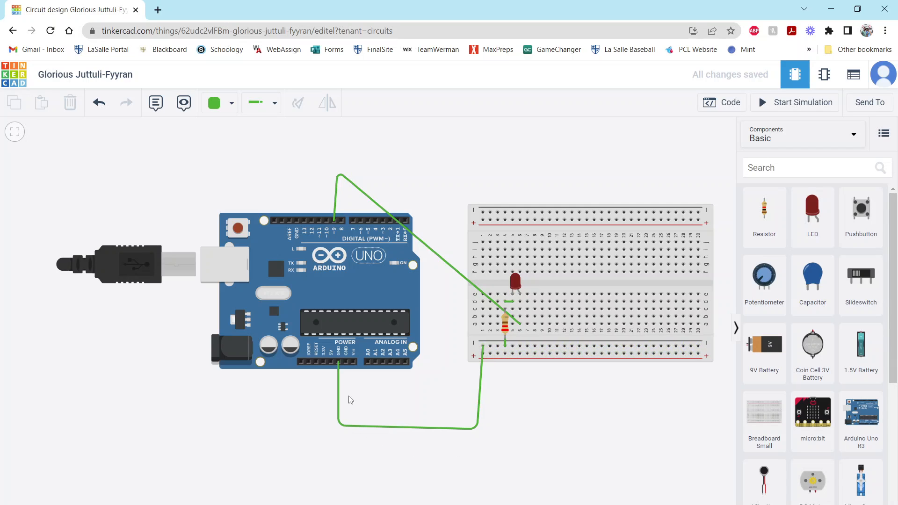
click(777, 108)
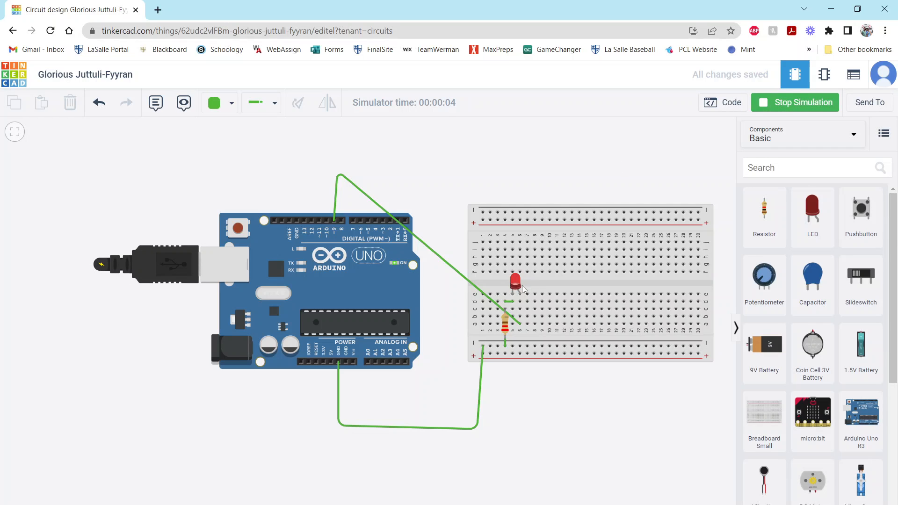
Step: Review the Arduino's text code while the simulation runs, dismissing the debugger help
click(725, 103)
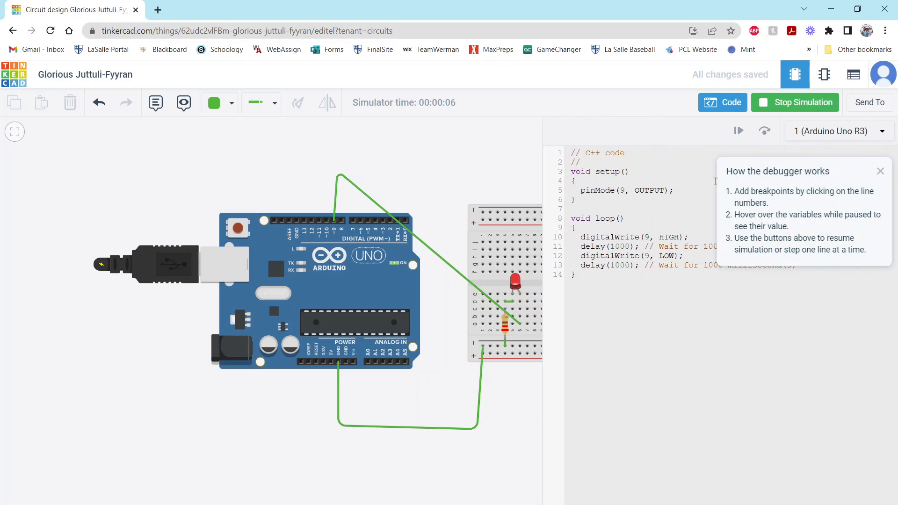
click(880, 171)
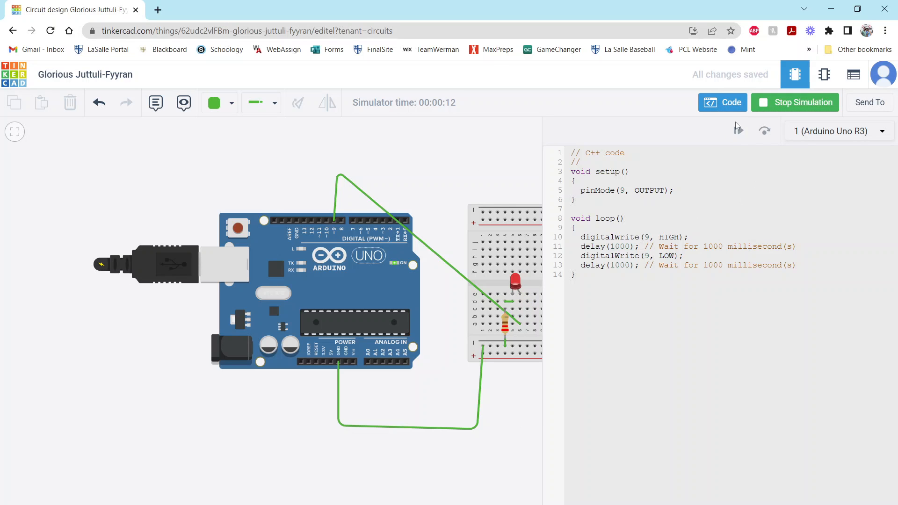
click(724, 102)
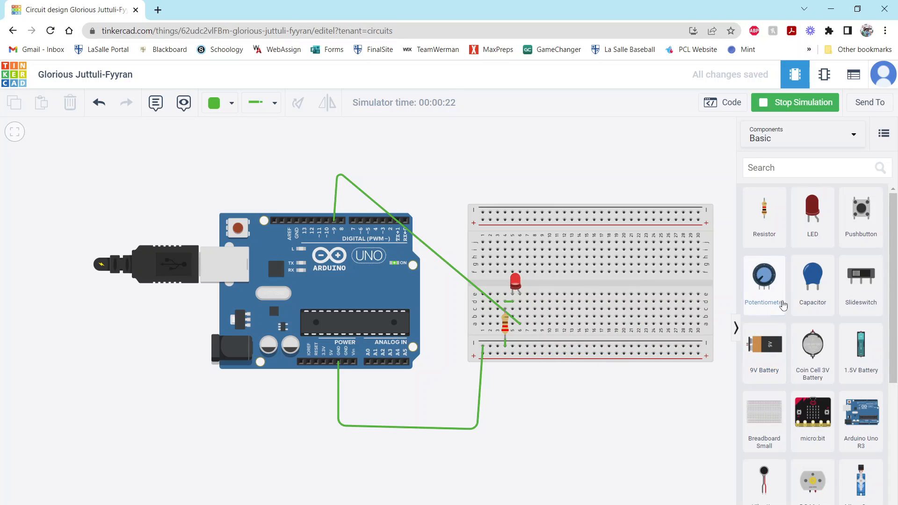
Step: Place a pushbutton on the breadboard around column 17 and a 9V battery above the breadboard
click(865, 208)
click(598, 299)
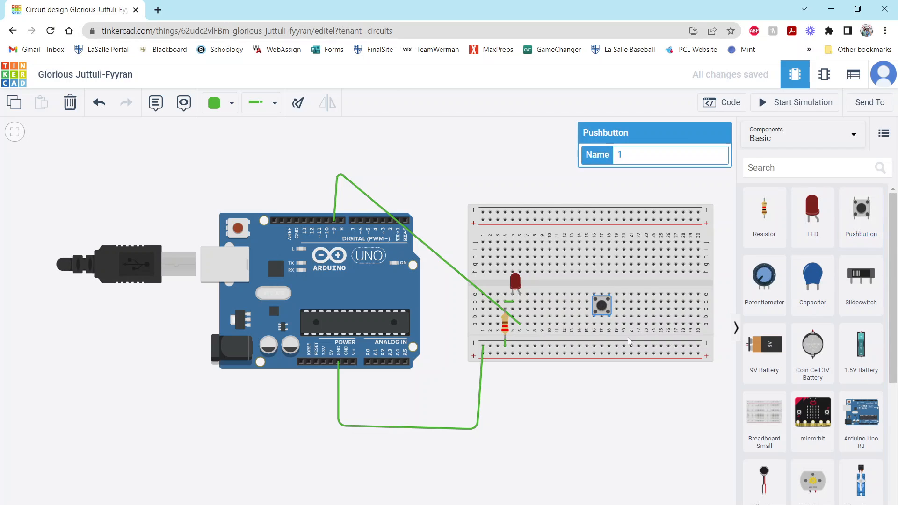
click(629, 398)
drag(778, 366, 505, 165)
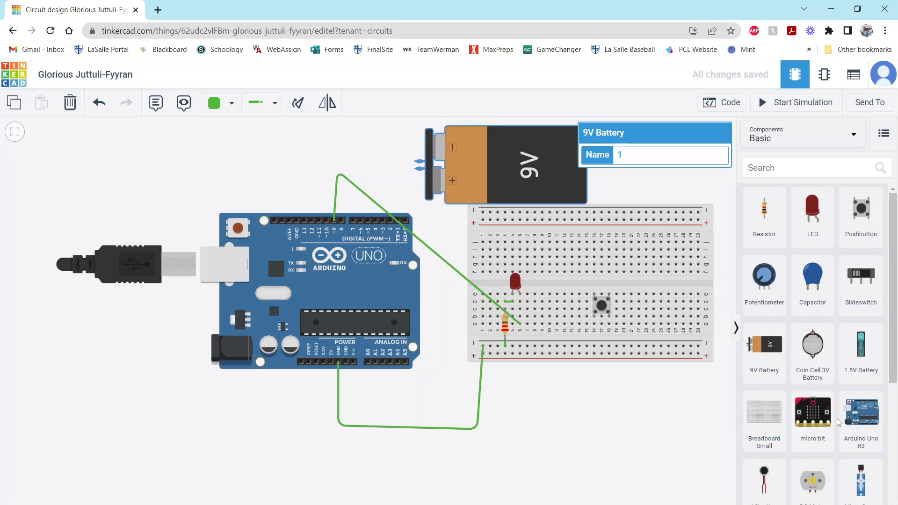
Step: Browse the remaining parts in the Basic component library
scroll(845, 437, down, 5)
scroll(845, 437, up, 5)
scroll(823, 358, down, 3)
scroll(823, 358, down, 2)
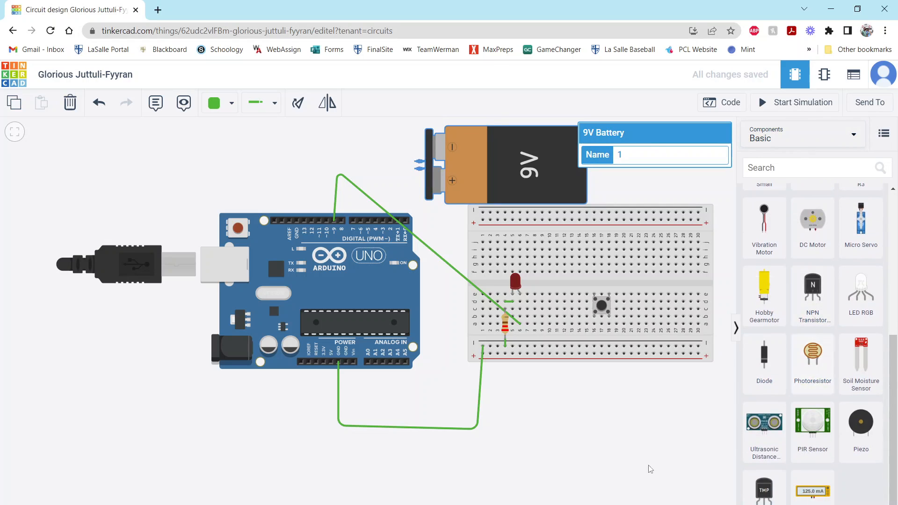
scroll(258, 398, up, 1)
scroll(259, 397, down, 2)
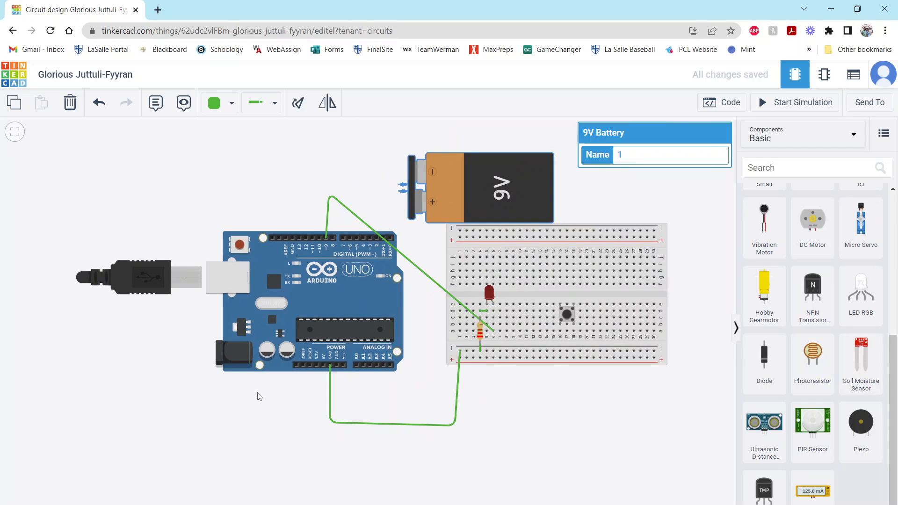